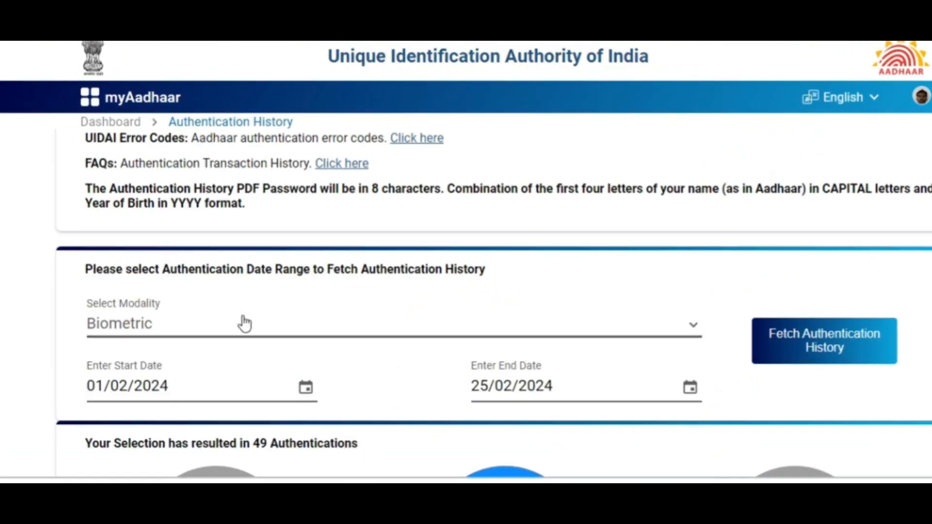
# - Set the modality to Demographic and fetch the authentication history for the date range already entered
pyautogui.scroll(-2, 244, 323)
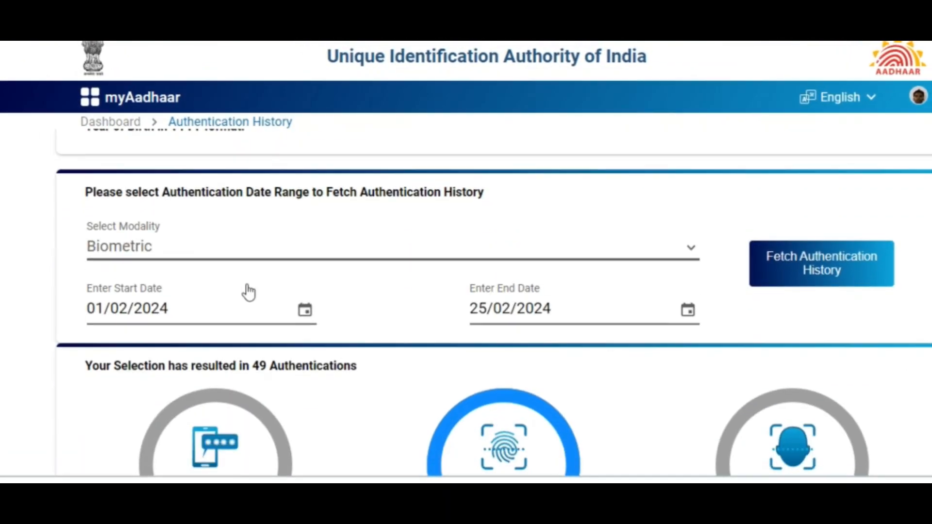
pyautogui.click(183, 252)
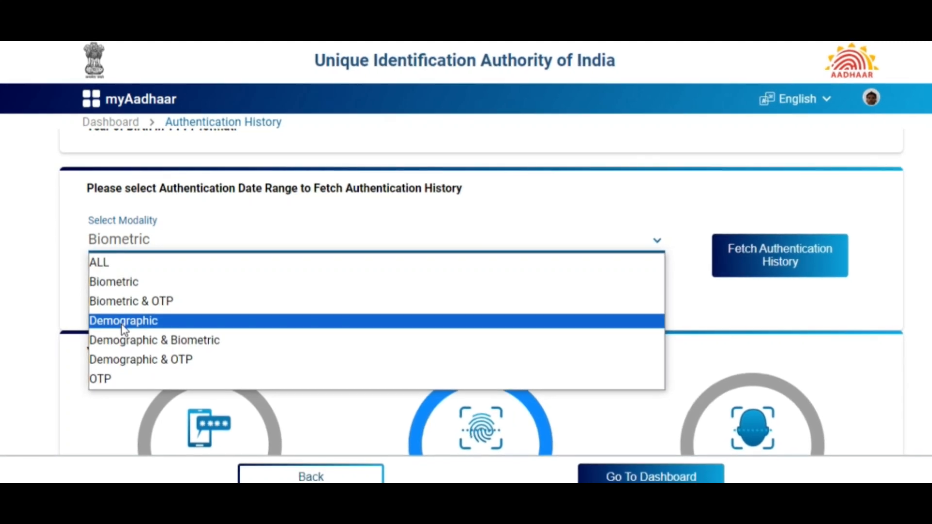
pyautogui.click(123, 323)
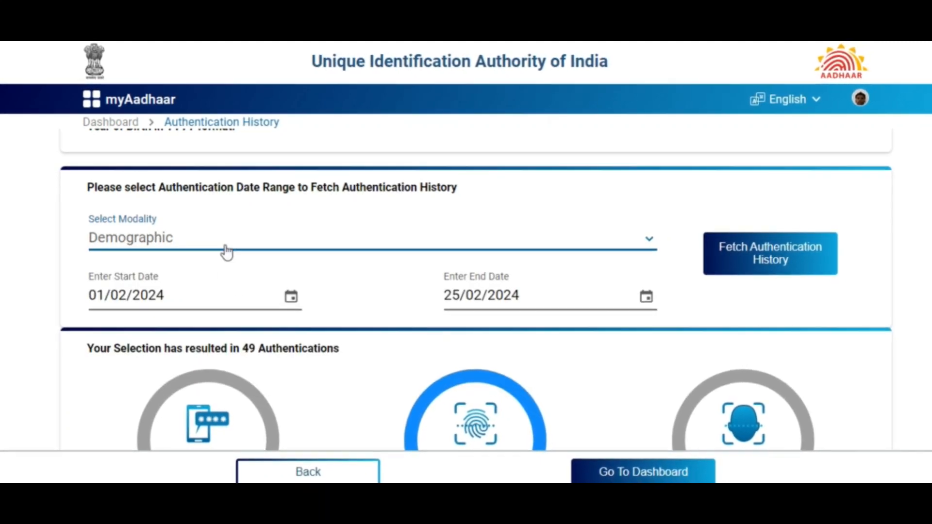
pyautogui.click(743, 267)
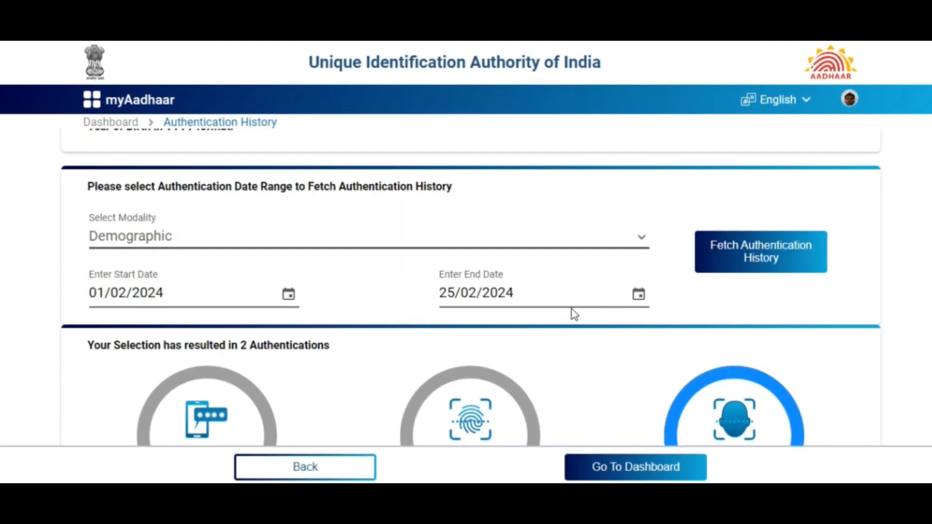
# - Look through the listed authentication records and their details
pyautogui.scroll(-2, 529, 296)
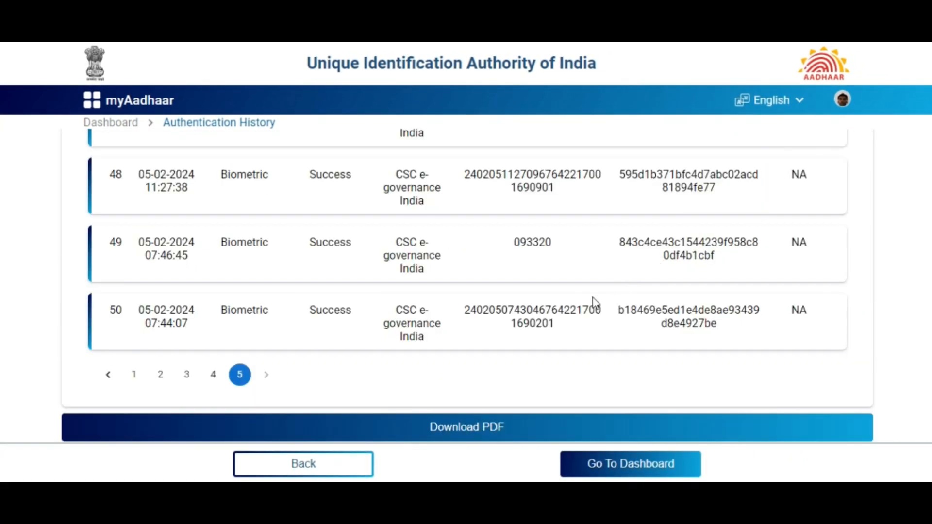
pyautogui.scroll(12, 542, 312)
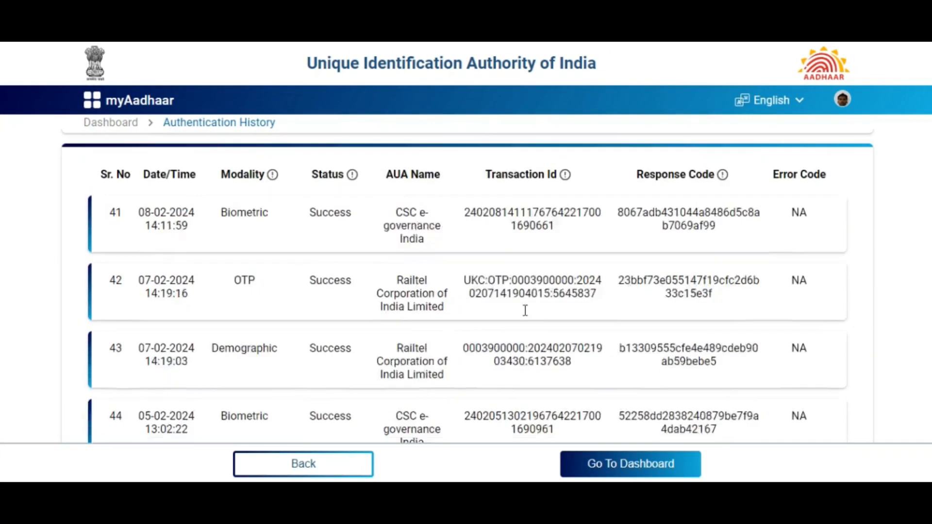
pyautogui.scroll(3, 521, 310)
pyautogui.scroll(-2, 526, 318)
pyautogui.scroll(2, 530, 319)
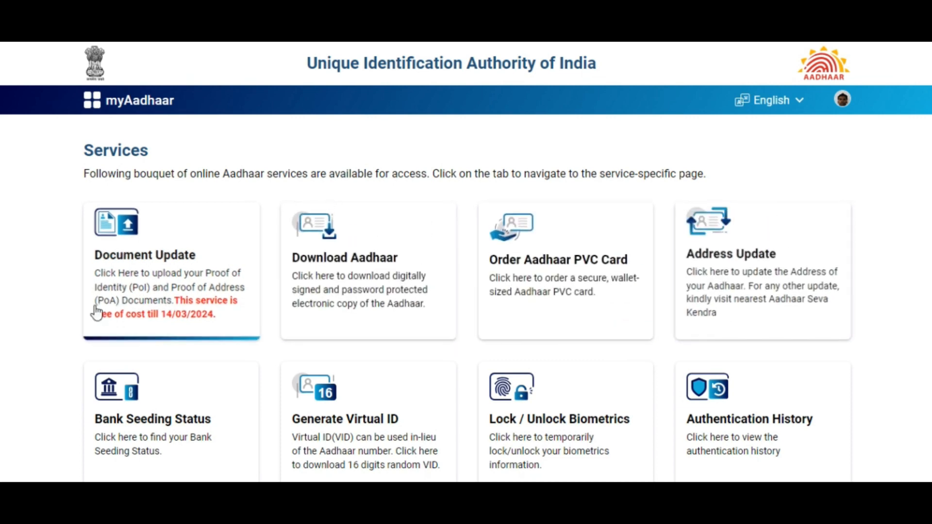
# - Look over the available online services on the dashboard and open the Authentication History service
pyautogui.scroll(-2, 62, 327)
pyautogui.scroll(-2, 62, 327)
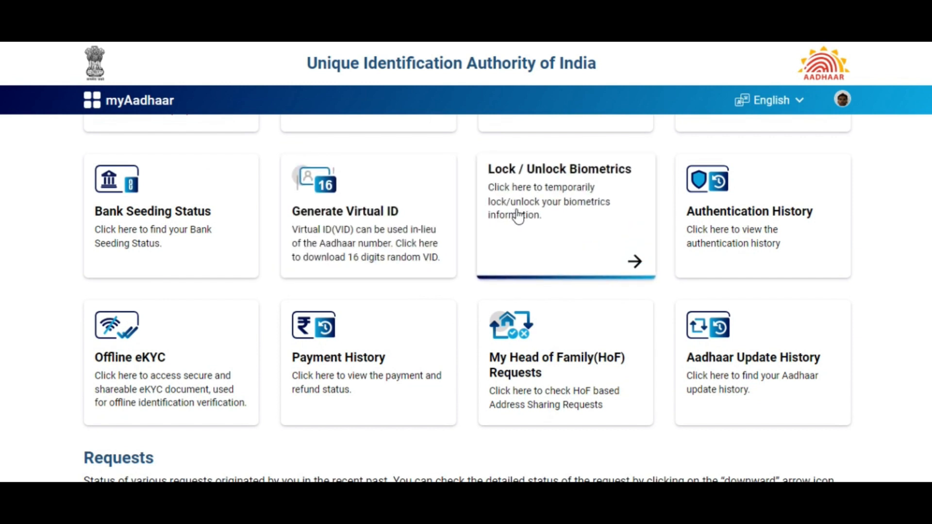
pyautogui.scroll(-2, 410, 278)
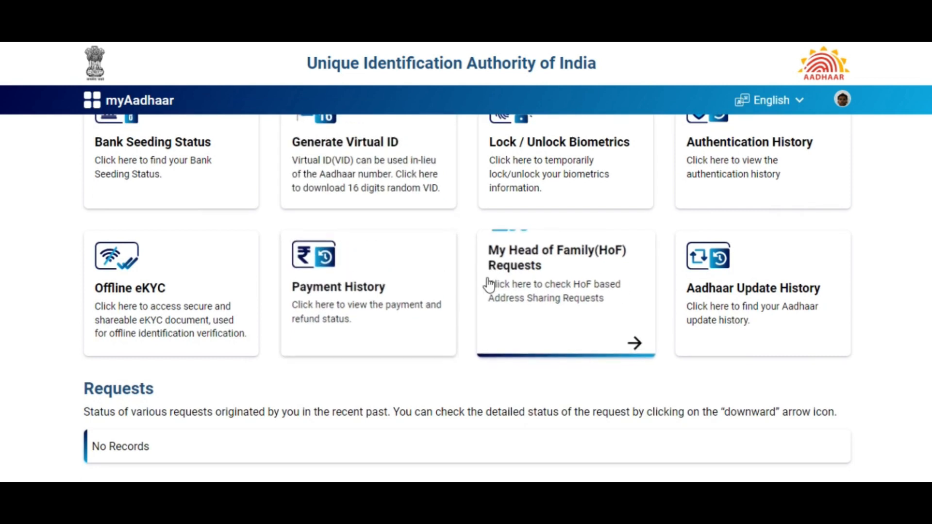
pyautogui.scroll(-1, 809, 301)
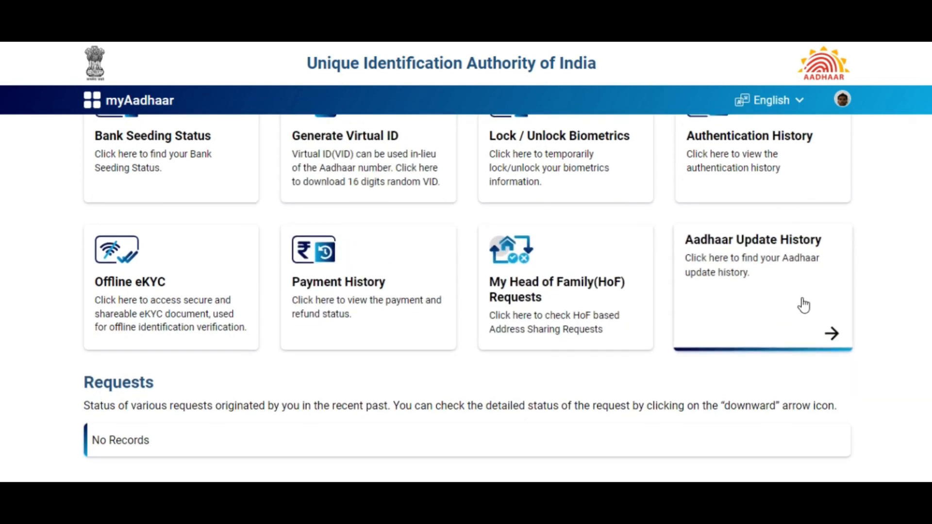
pyautogui.scroll(4, 807, 301)
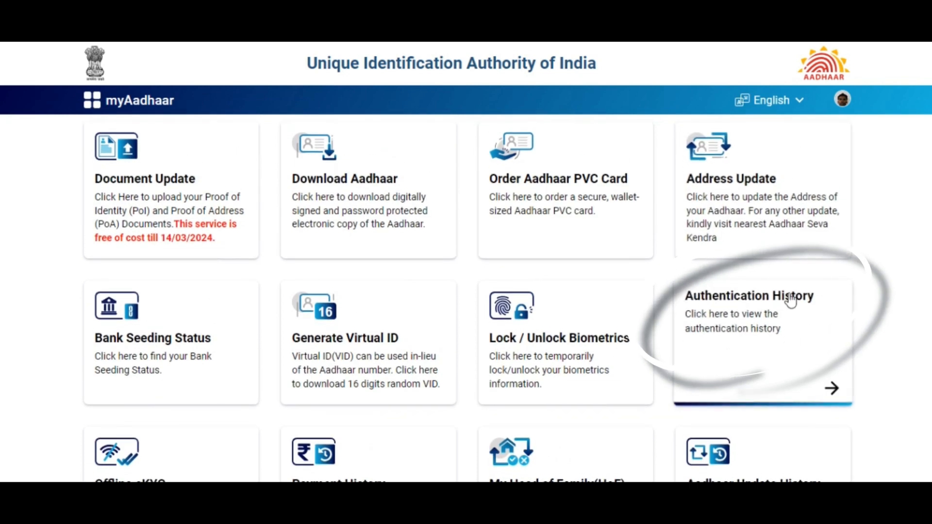
pyautogui.click(761, 313)
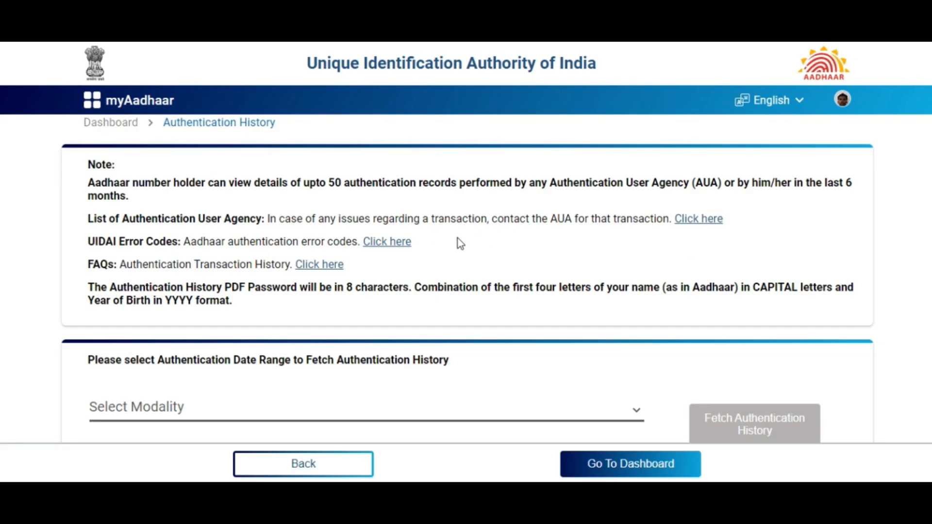
# - Read the note about the authentication records an Aadhaar number holder can view, highlighting its text
pyautogui.scroll(-1, 478, 236)
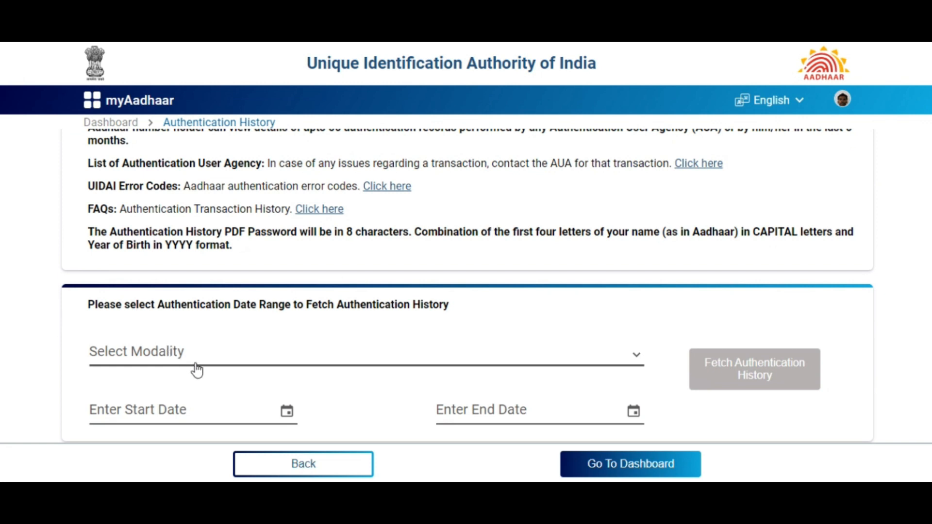
pyautogui.scroll(1, 247, 313)
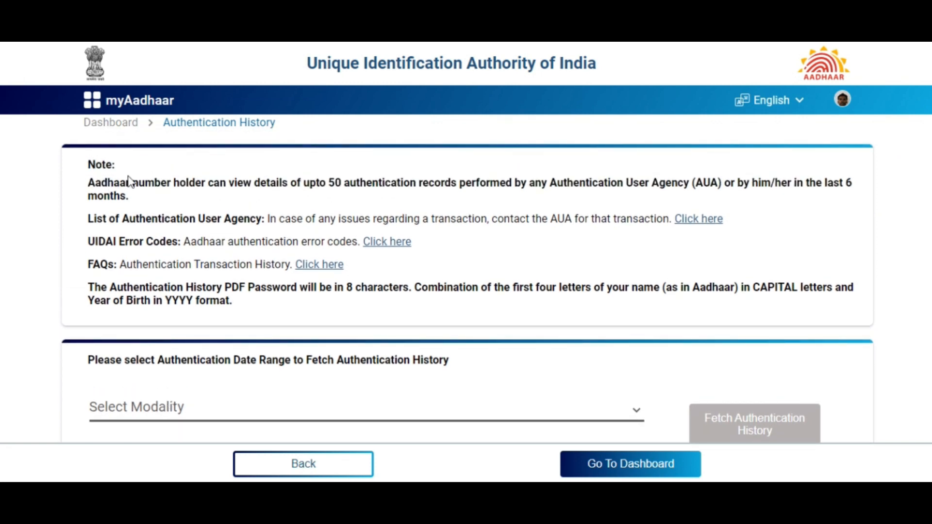
pyautogui.moveTo(91, 186); pyautogui.dragTo(202, 208)
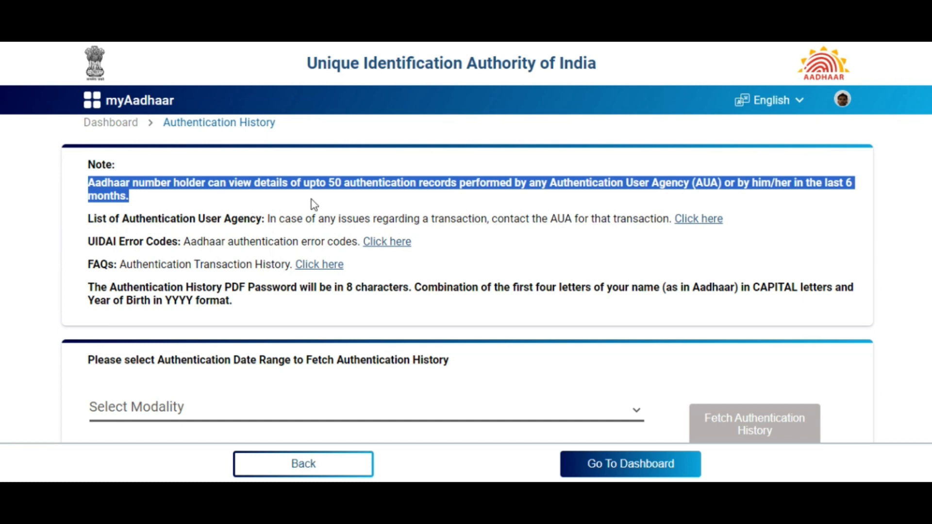
pyautogui.click(339, 192)
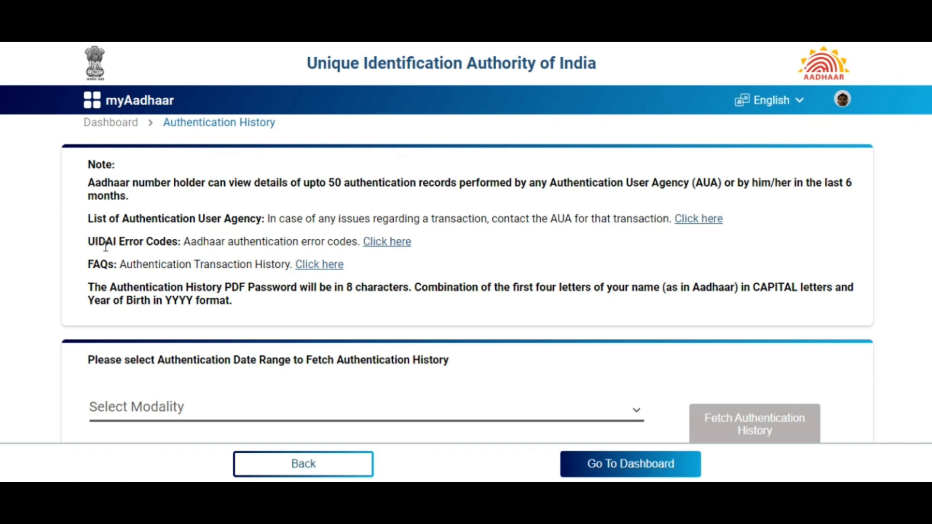
# - Examine the modality options and the start and end date fields without filling them in
pyautogui.scroll(-1, 412, 269)
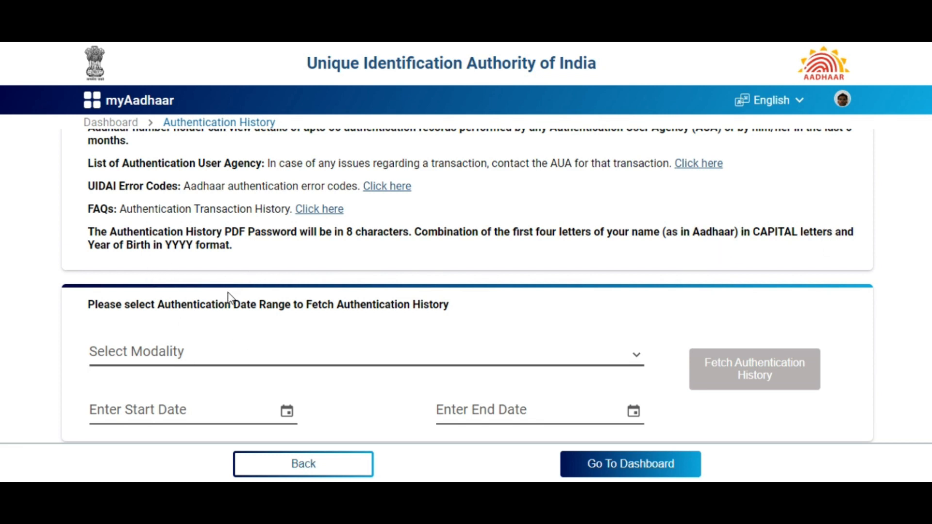
pyautogui.click(208, 356)
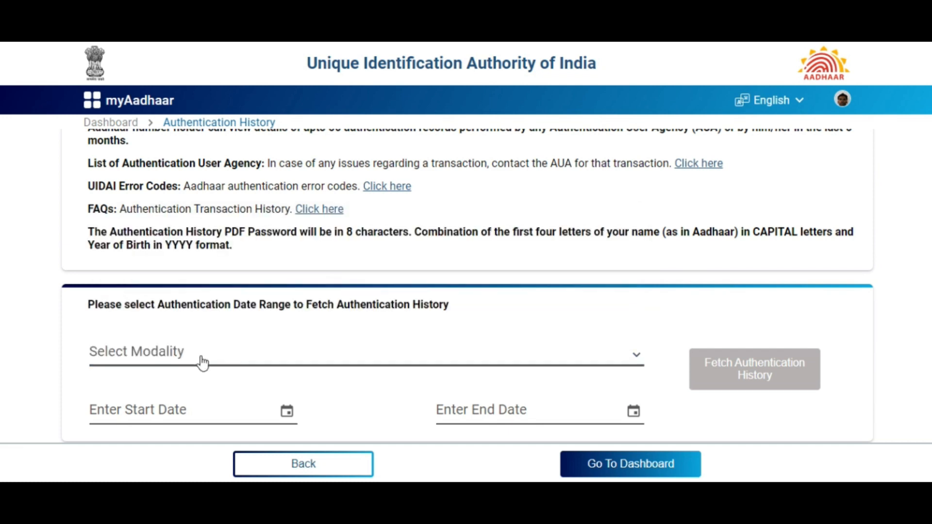
pyautogui.click(203, 362)
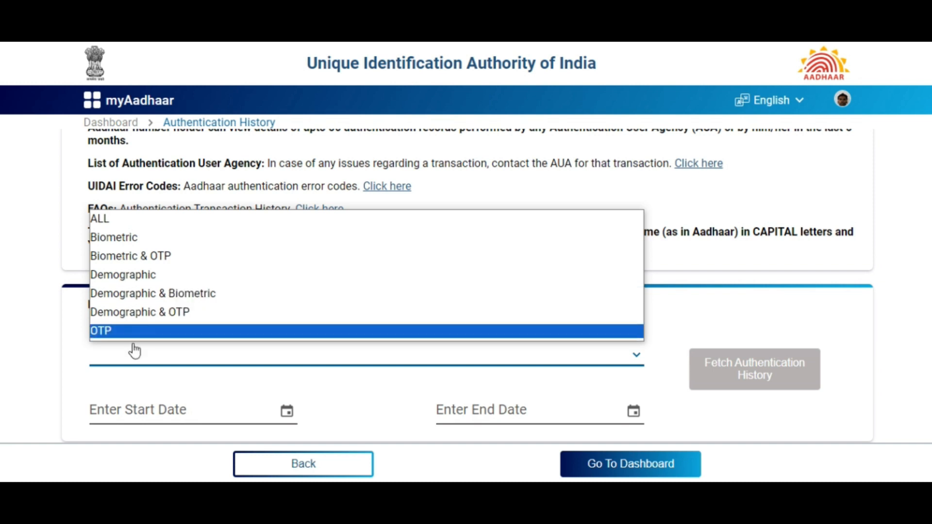
pyautogui.click(67, 372)
pyautogui.click(164, 407)
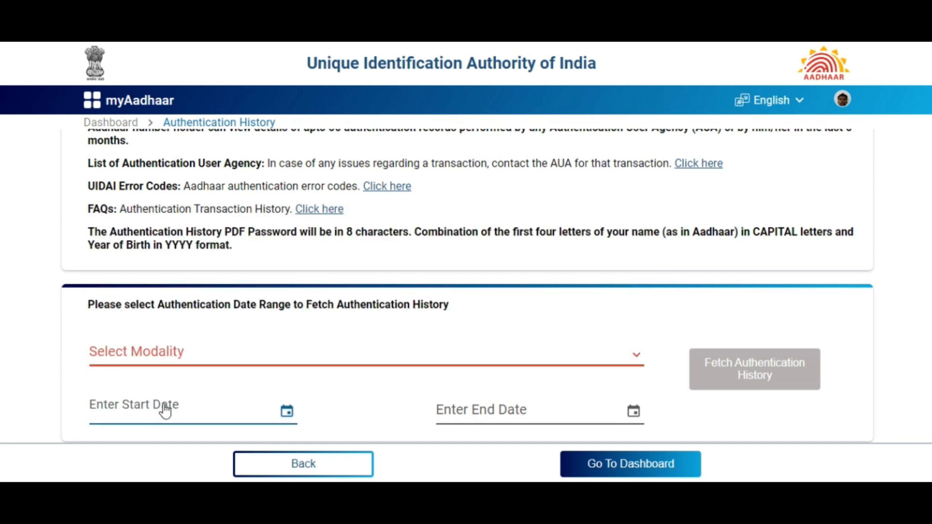
pyautogui.click(452, 416)
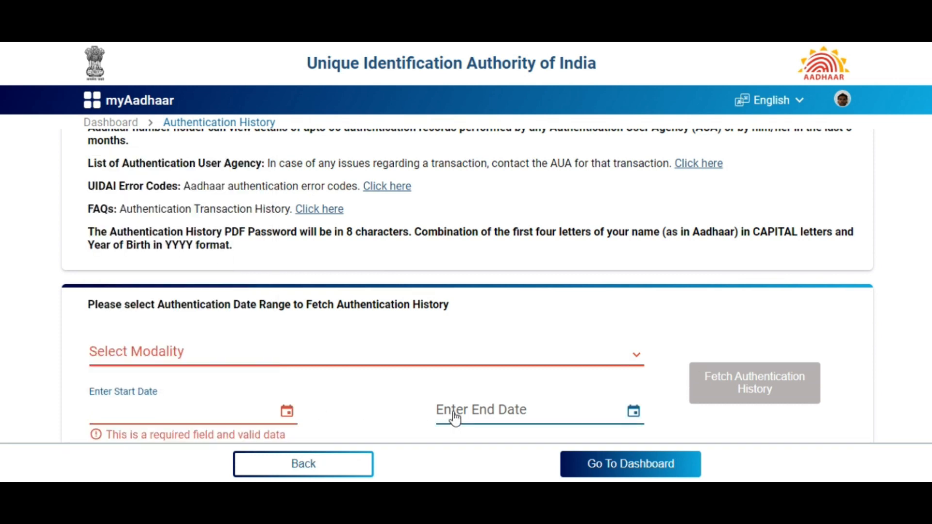
pyautogui.click(483, 416)
pyautogui.click(852, 341)
pyautogui.scroll(-1, 868, 323)
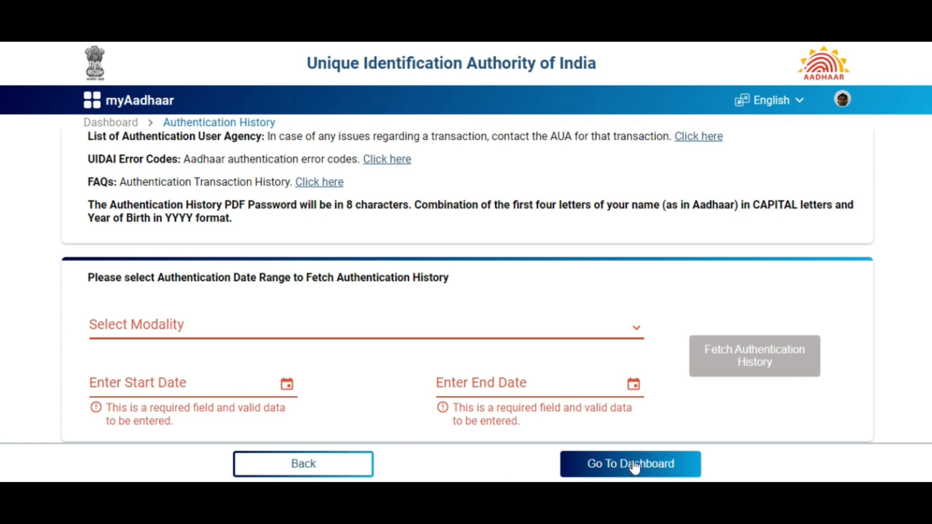
# - Fetch the Biometric authentication history from 01/02/2024 to 25/02/2024
pyautogui.click(225, 325)
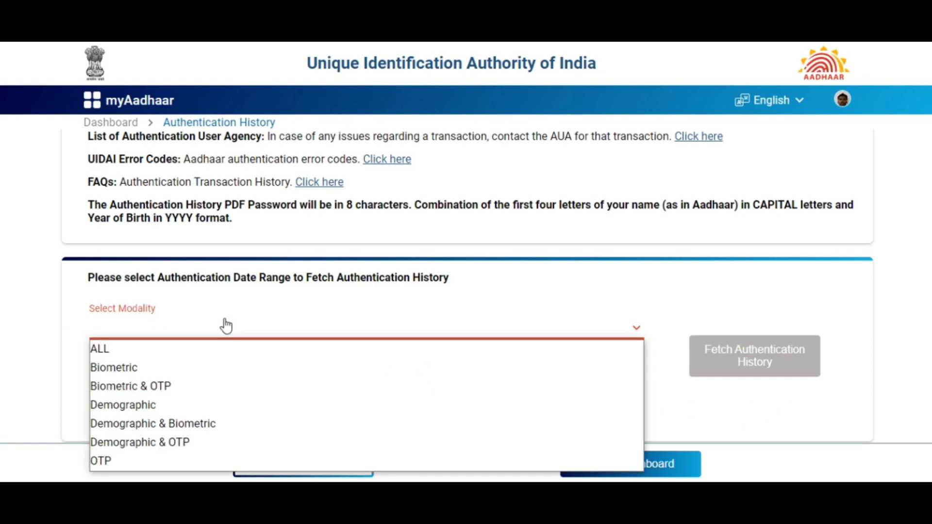
pyautogui.click(111, 372)
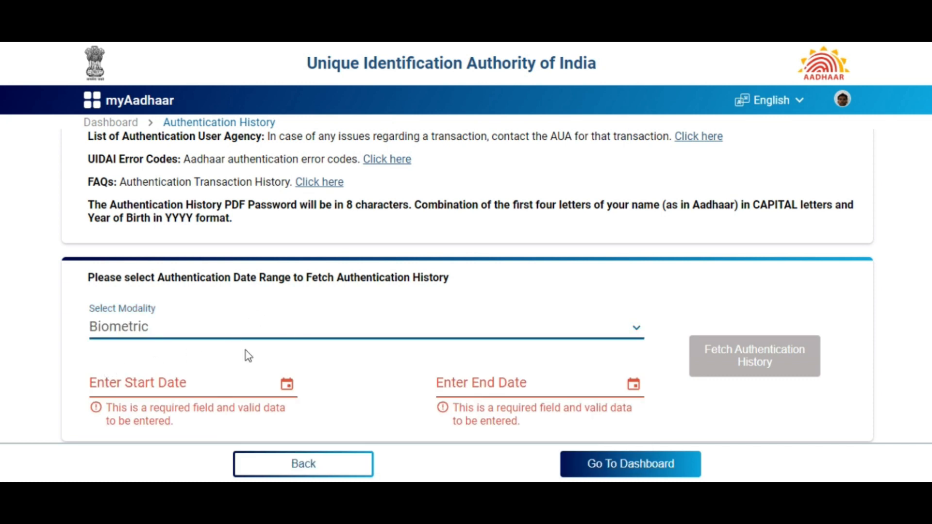
pyautogui.click(197, 388)
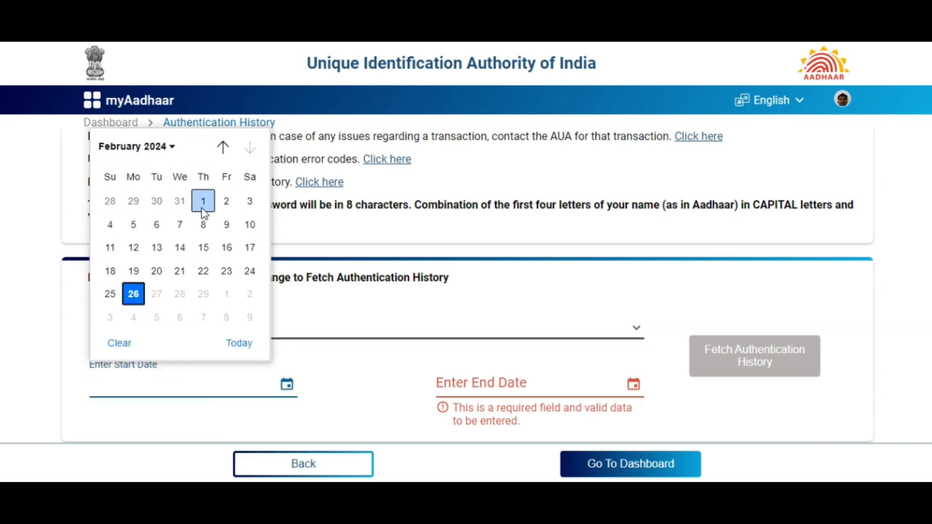
pyautogui.click(203, 209)
pyautogui.click(515, 388)
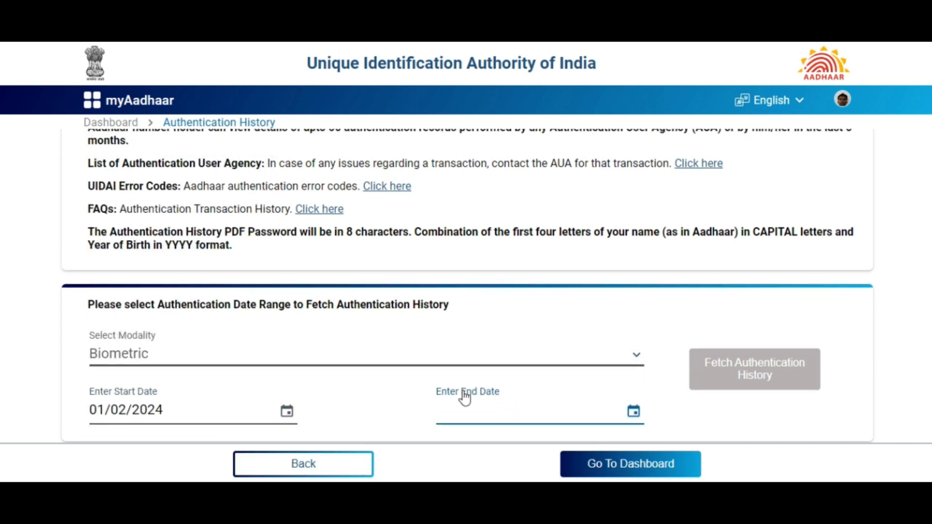
pyautogui.click(466, 410)
pyautogui.click(455, 320)
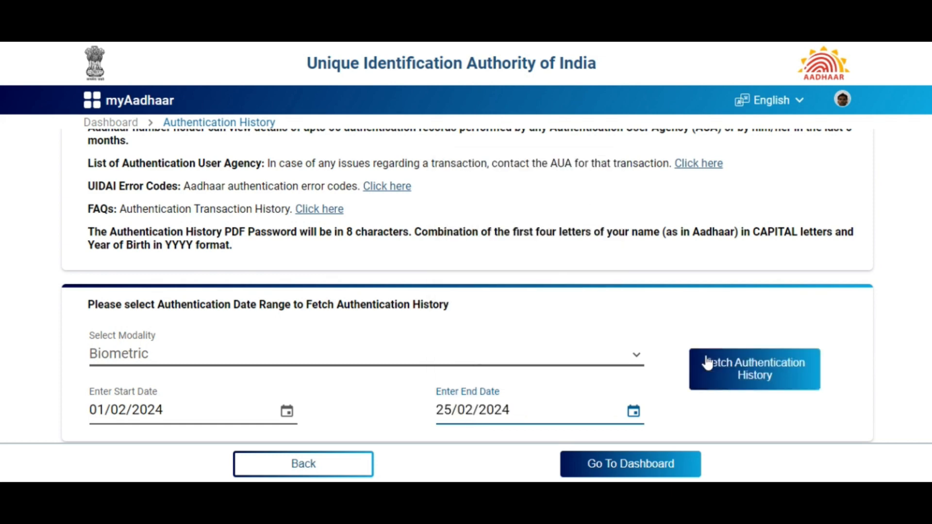
pyautogui.click(707, 363)
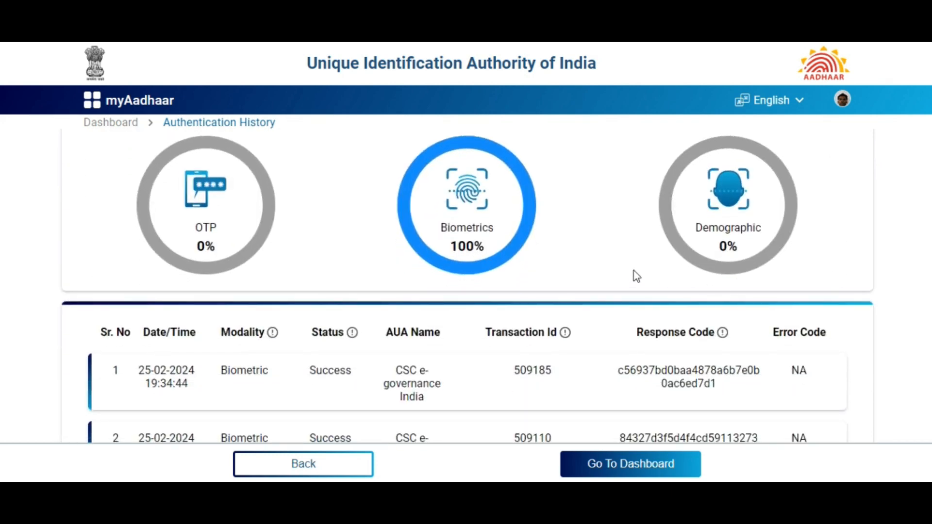
# - Examine the number of authentications and their split between OTP, Biometrics and Demographic, highlighting the summary line
pyautogui.scroll(2, 388, 287)
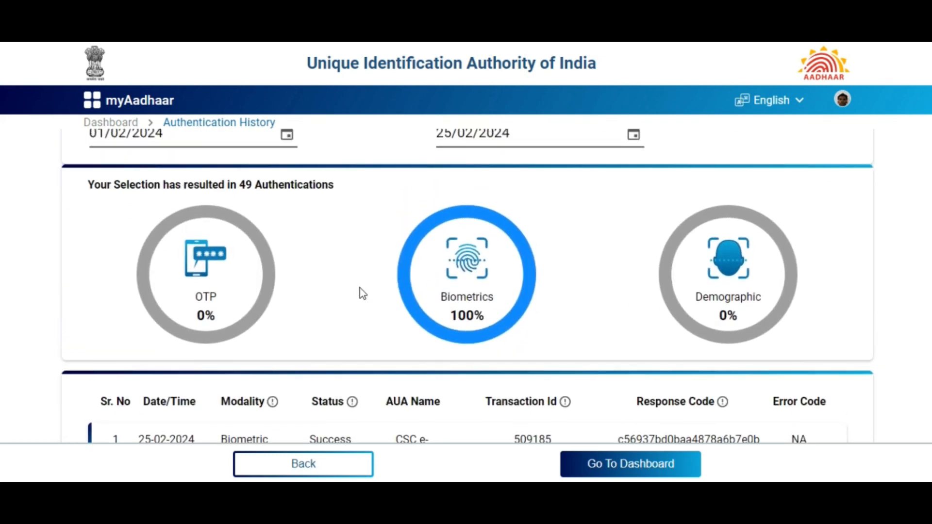
pyautogui.moveTo(91, 184); pyautogui.dragTo(229, 181)
pyautogui.click(92, 197)
pyautogui.moveTo(97, 182); pyautogui.dragTo(257, 184)
pyautogui.click(836, 275)
pyautogui.scroll(-2, 837, 276)
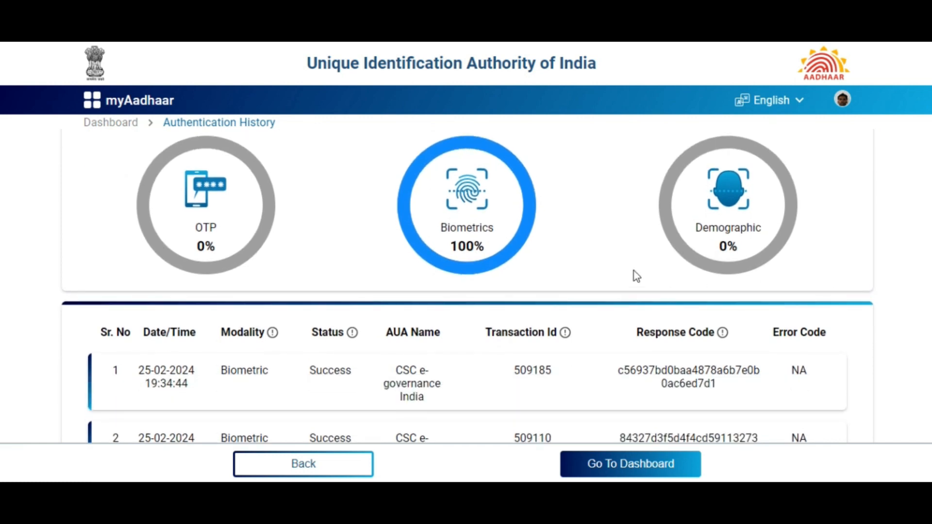
pyautogui.scroll(2, 424, 277)
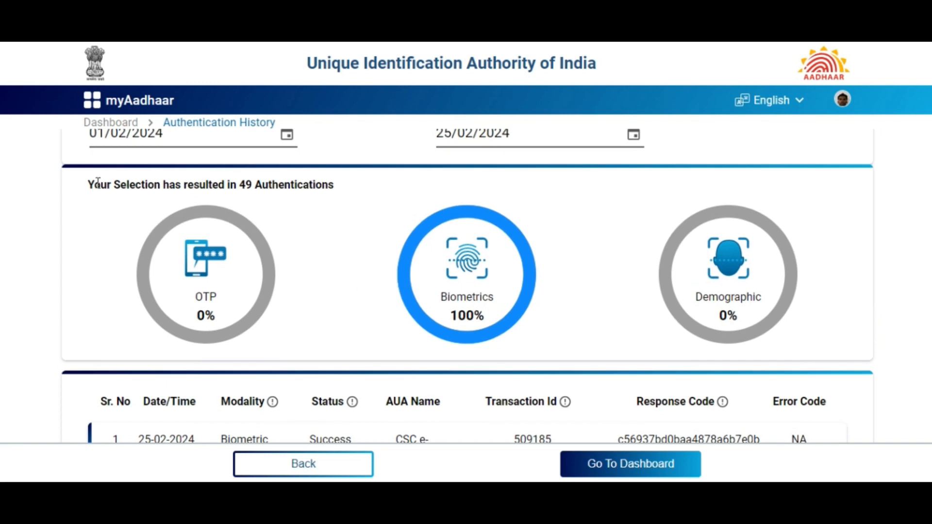
pyautogui.moveTo(91, 185); pyautogui.dragTo(330, 187)
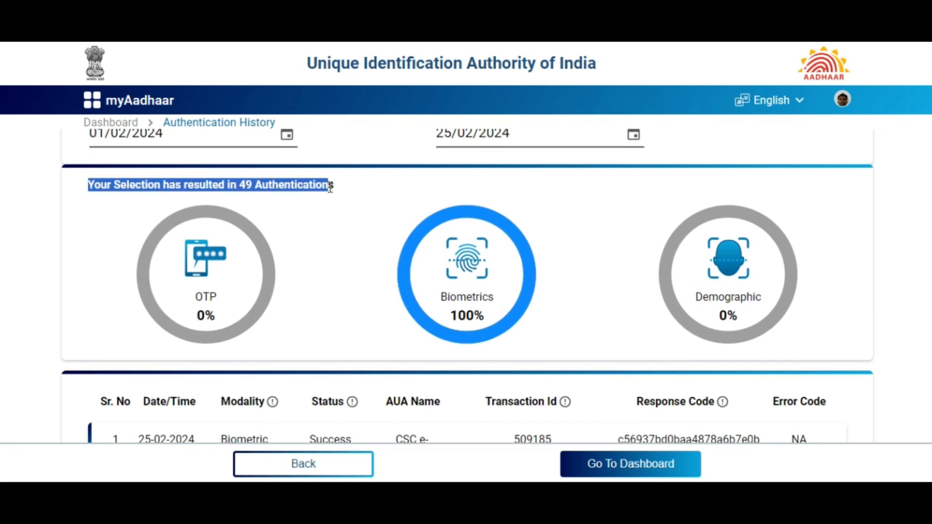
pyautogui.click(357, 201)
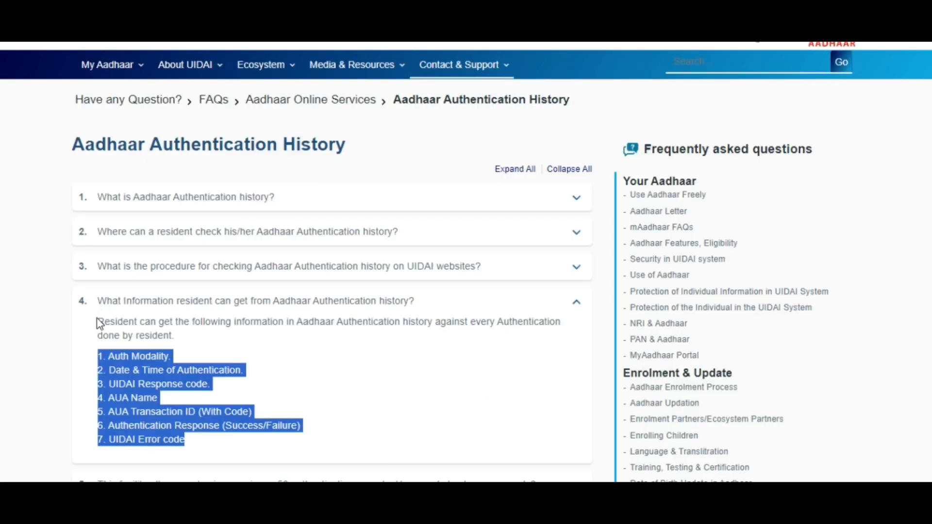
# - Read the FAQ answer on what information a resident can get from Aadhaar Authentication history, highlighting its text
pyautogui.moveTo(95, 305); pyautogui.dragTo(218, 443)
pyautogui.moveTo(97, 305); pyautogui.dragTo(217, 443)
pyautogui.moveTo(94, 306); pyautogui.dragTo(218, 443)
pyautogui.moveTo(97, 306); pyautogui.dragTo(219, 443)
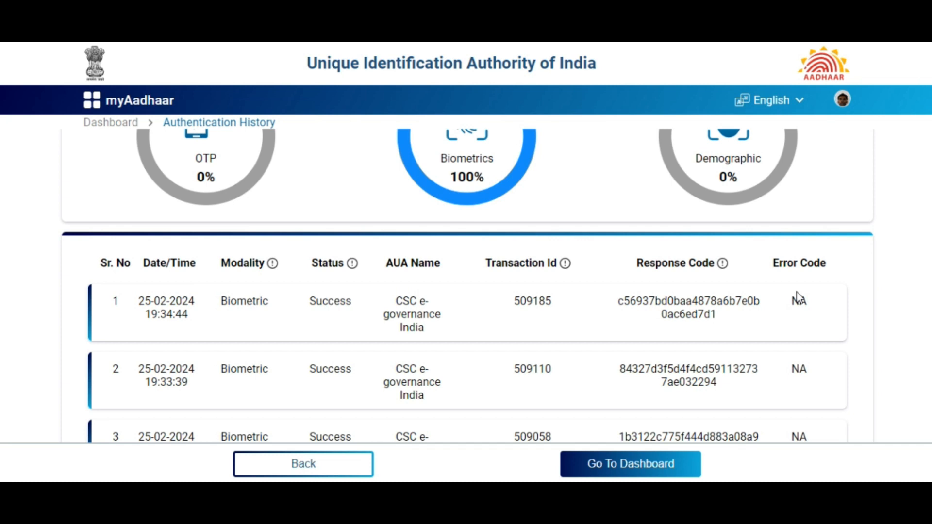
# - Review the biometric authentication records one by one, checking date and time, status, AUA name, transaction ID, response code and error code
pyautogui.scroll(-1, 798, 297)
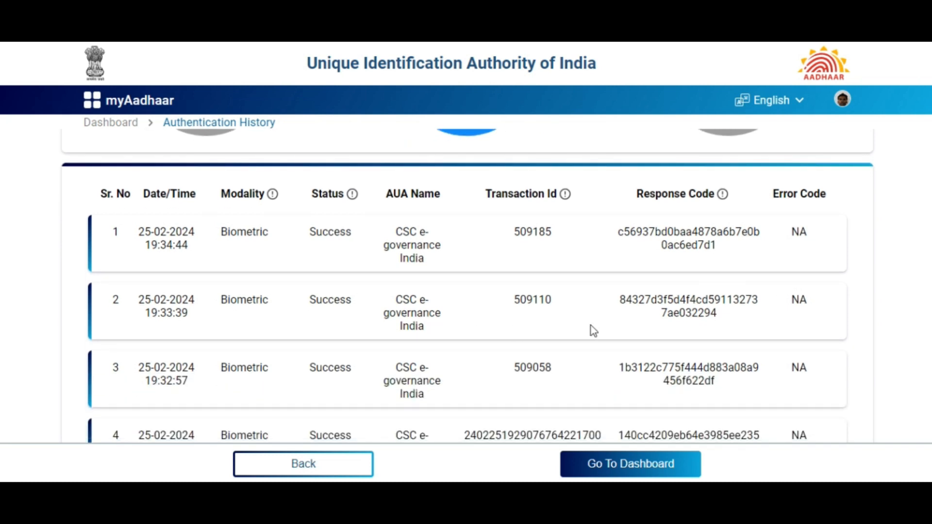
pyautogui.scroll(-1, 590, 325)
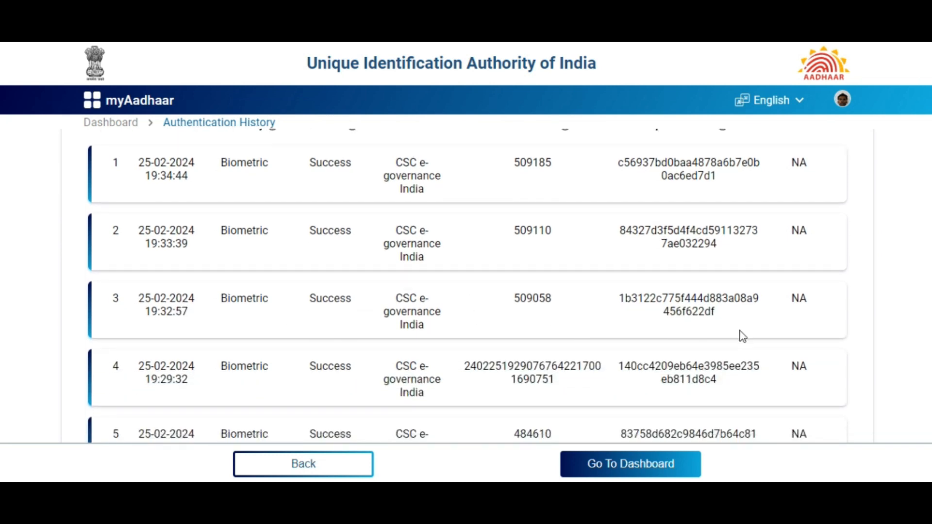
pyautogui.scroll(-1, 492, 324)
pyautogui.scroll(-2, 298, 329)
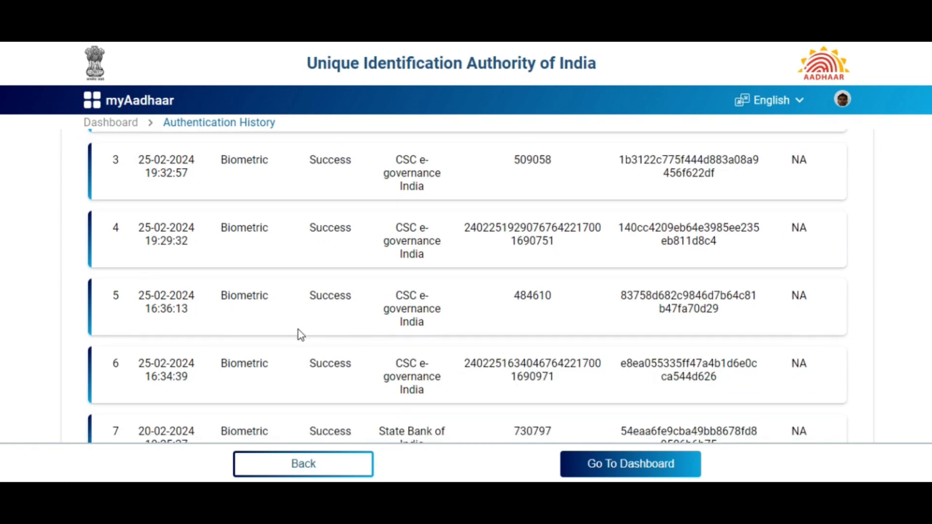
pyautogui.scroll(-1, 664, 290)
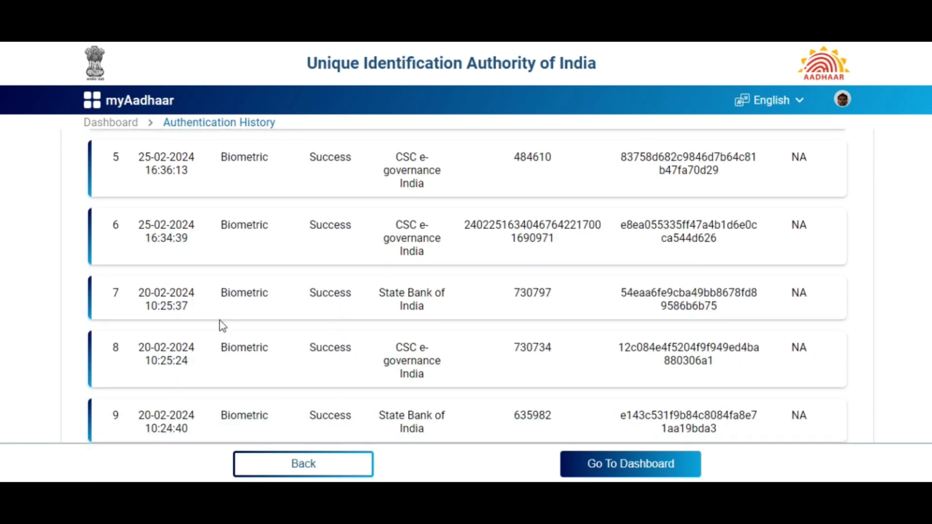
pyautogui.scroll(-2, 510, 313)
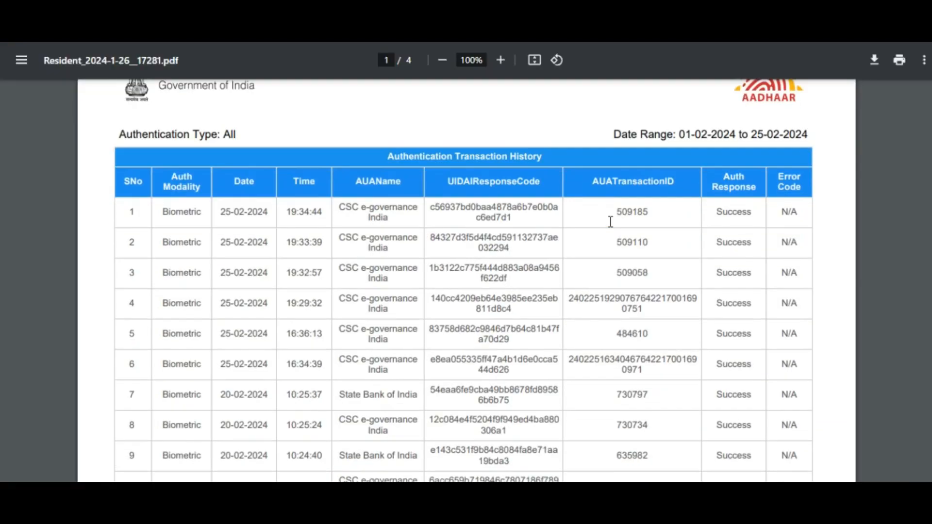
# - Read through the Authentication Transaction History tables in the PDF report for 01-02-2024 to 25-02-2024, page by page
pyautogui.scroll(-5, 611, 221)
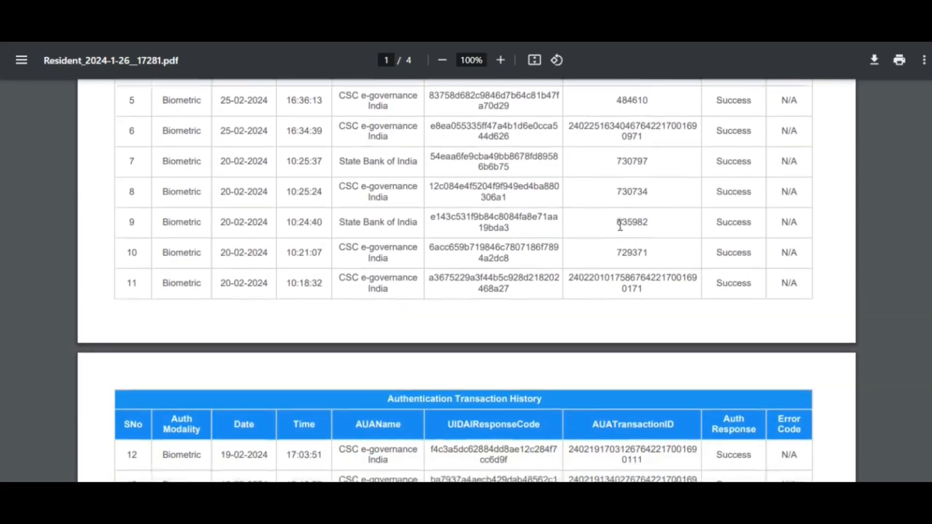
pyautogui.scroll(-7, 620, 224)
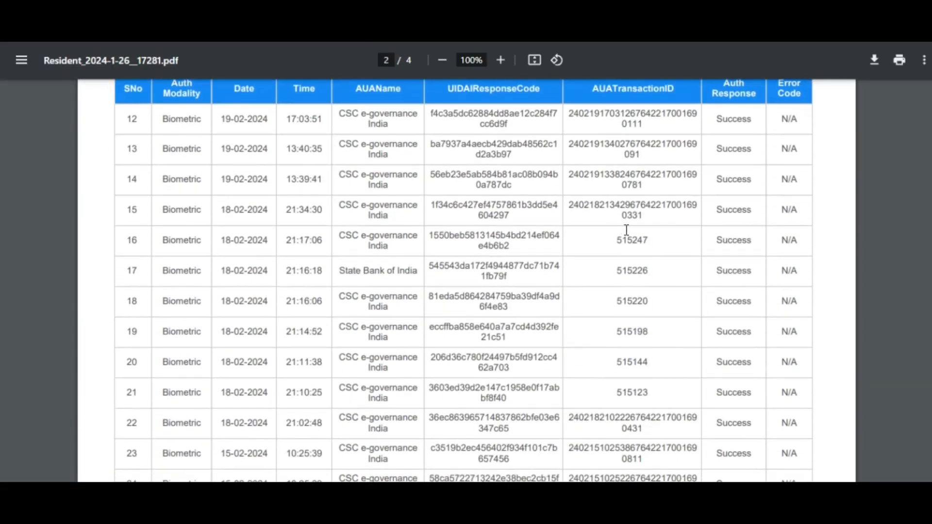
pyautogui.scroll(-5, 626, 229)
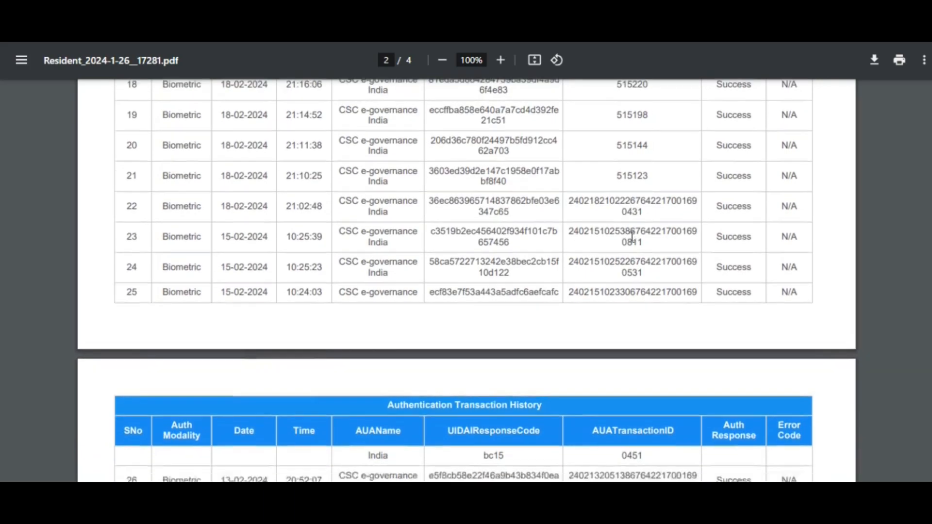
pyautogui.scroll(-5, 630, 238)
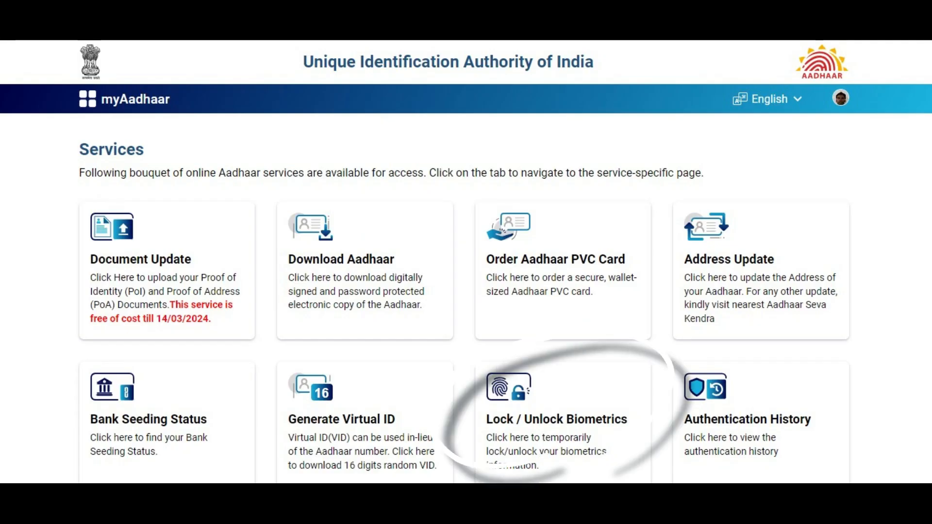